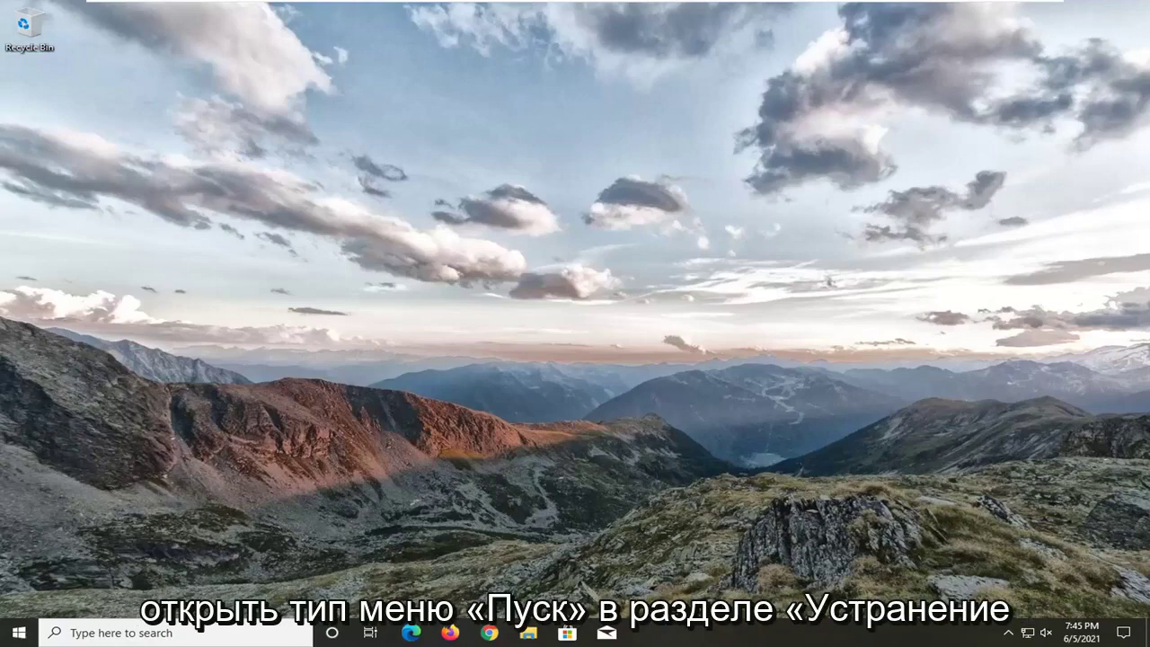
# Launch the Playing Audio troubleshooter from Troubleshoot settings' Additional troubleshooters list.
pyautogui.click(16, 633)
pyautogui.write('trouble')
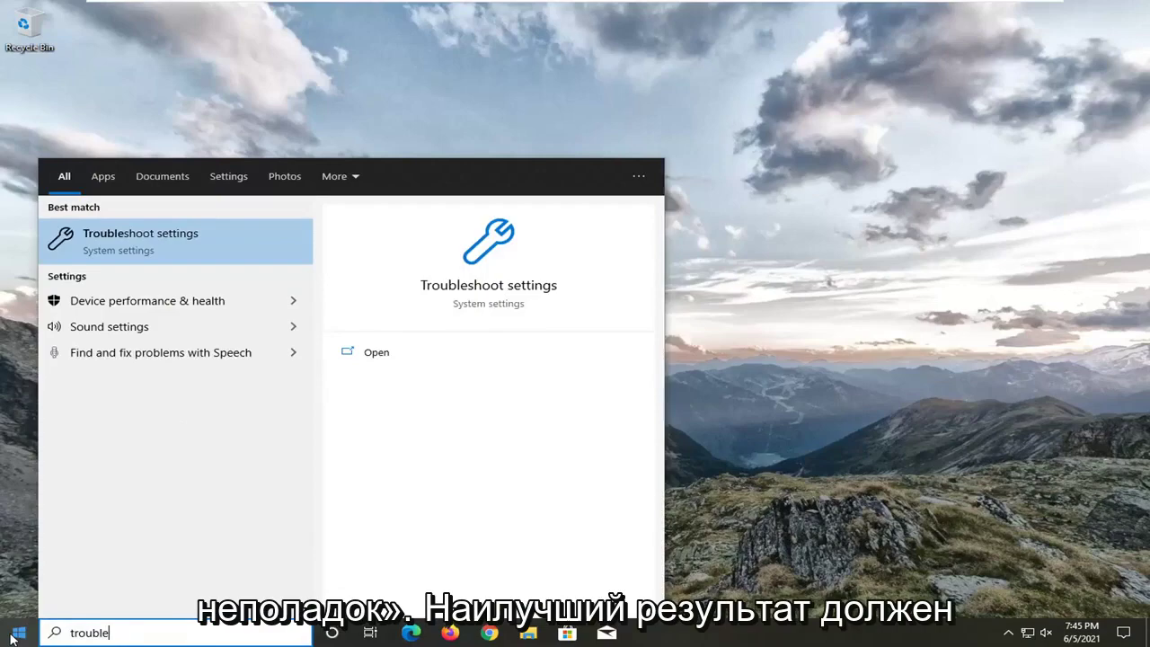
pyautogui.write('shoot')
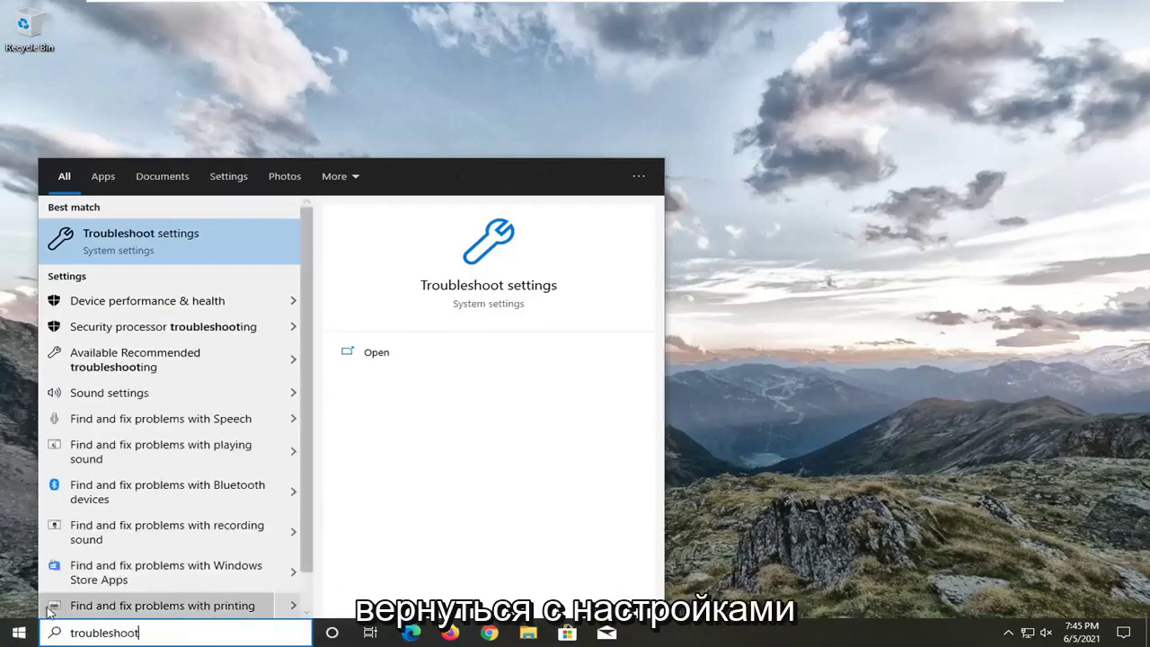
pyautogui.click(144, 253)
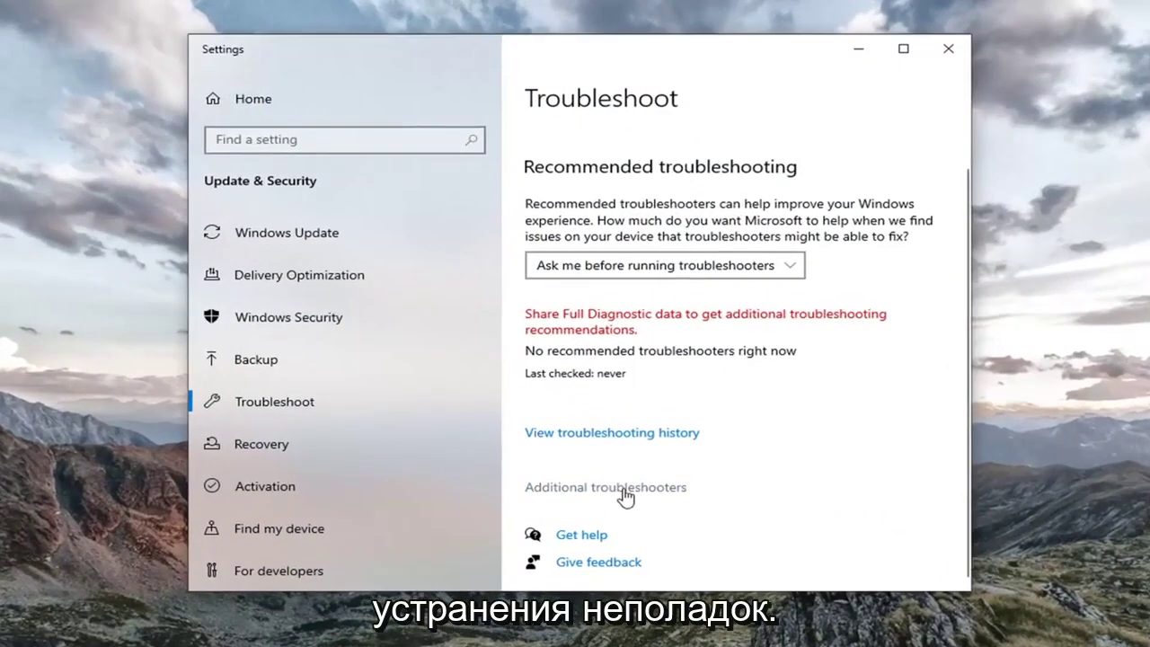
pyautogui.click(628, 473)
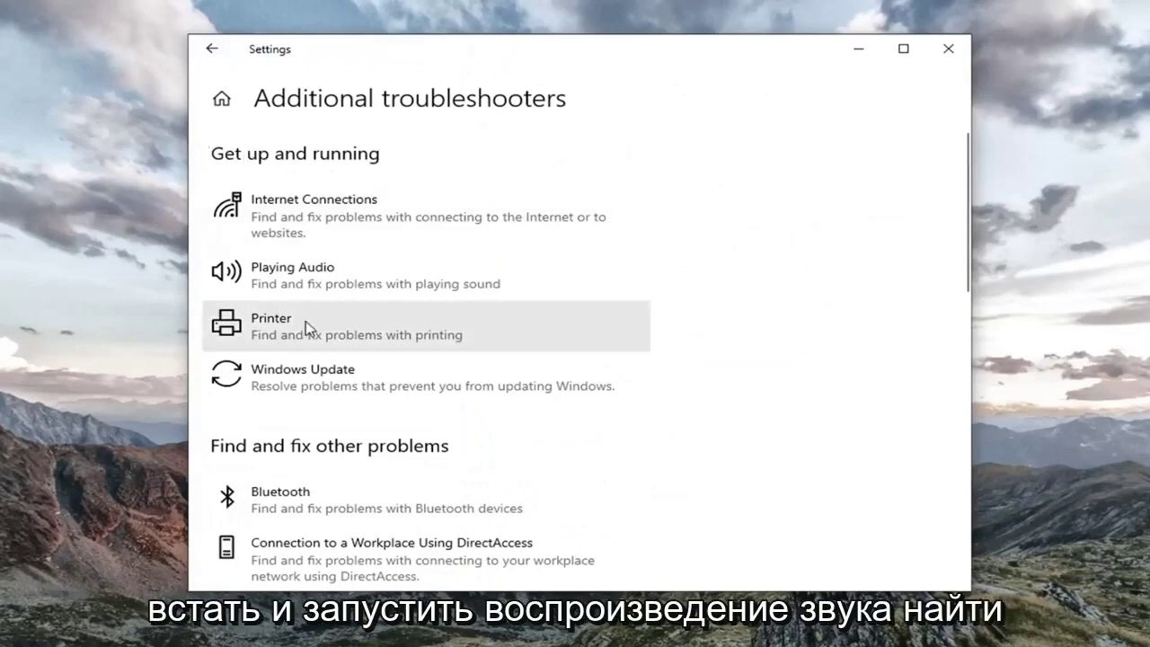
pyautogui.click(312, 284)
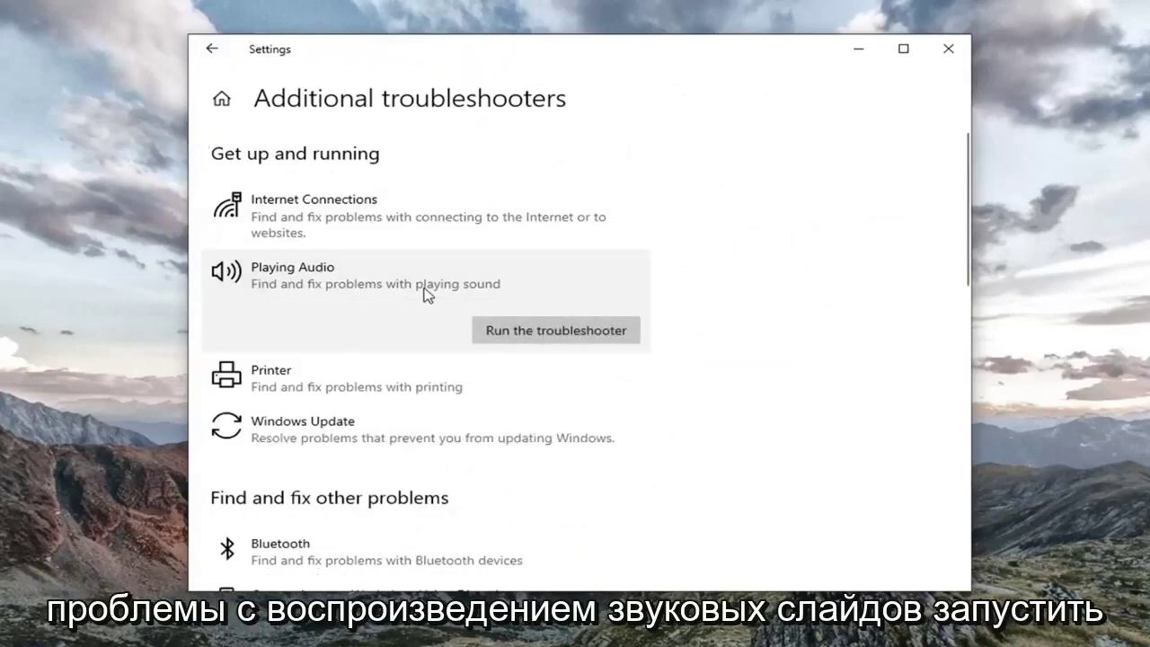
pyautogui.click(550, 332)
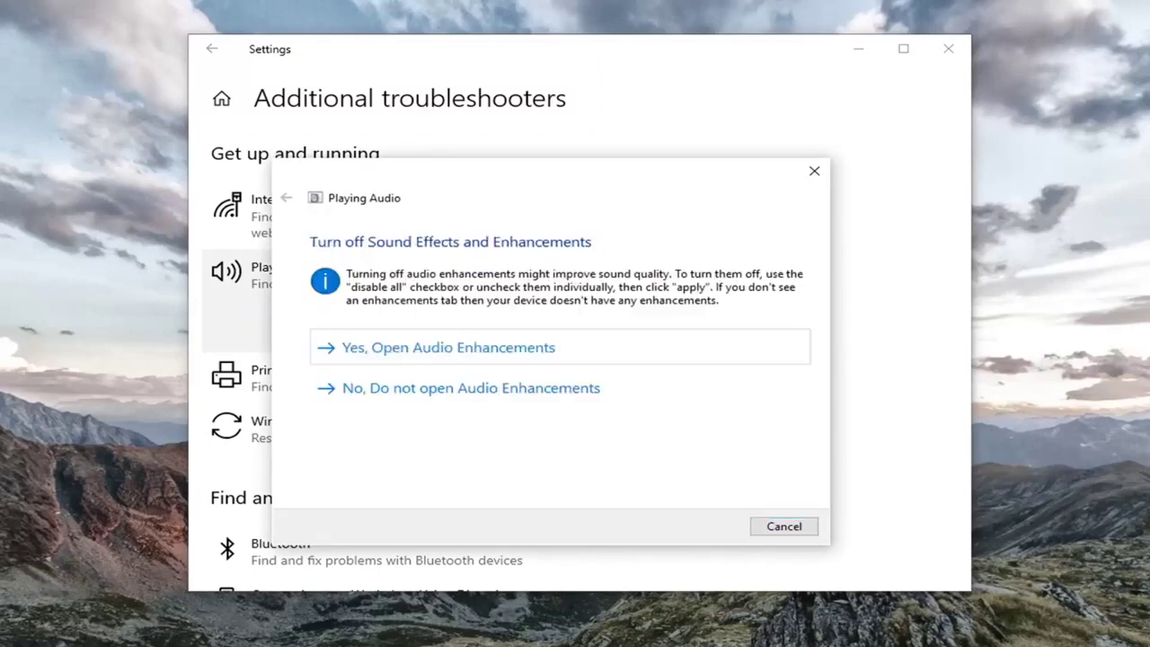
# Accept the audio enhancements suggestion, confirm Speakers Properties, and finish the Playing Audio troubleshooter.
pyautogui.click(457, 355)
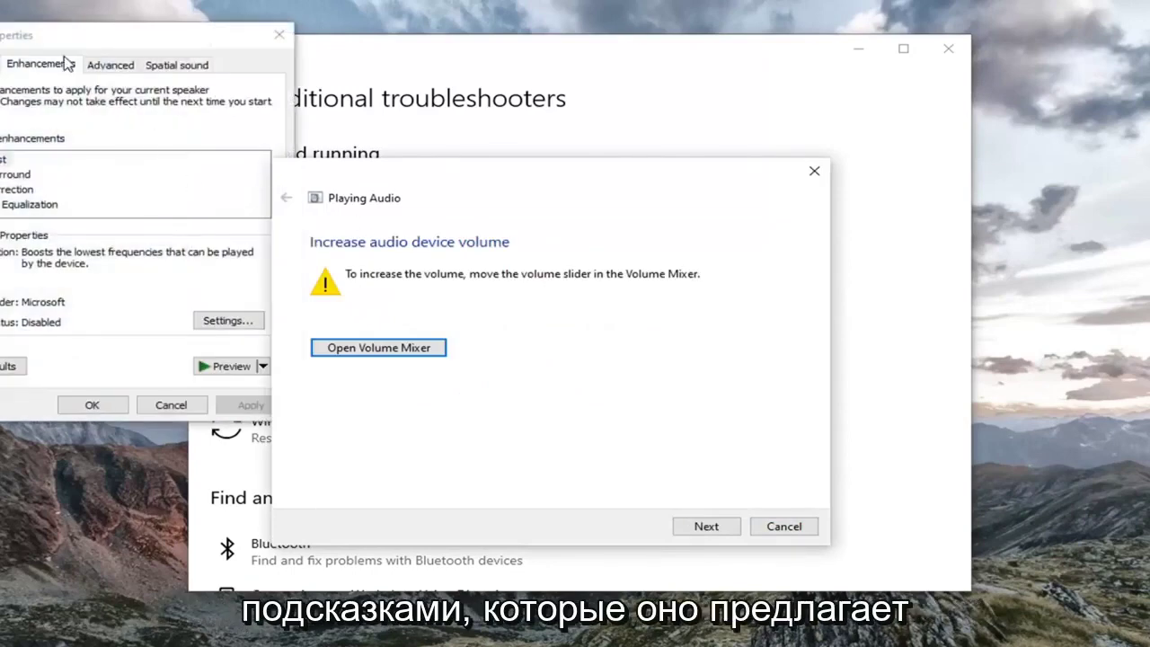
pyautogui.moveTo(71, 35); pyautogui.dragTo(427, 115)
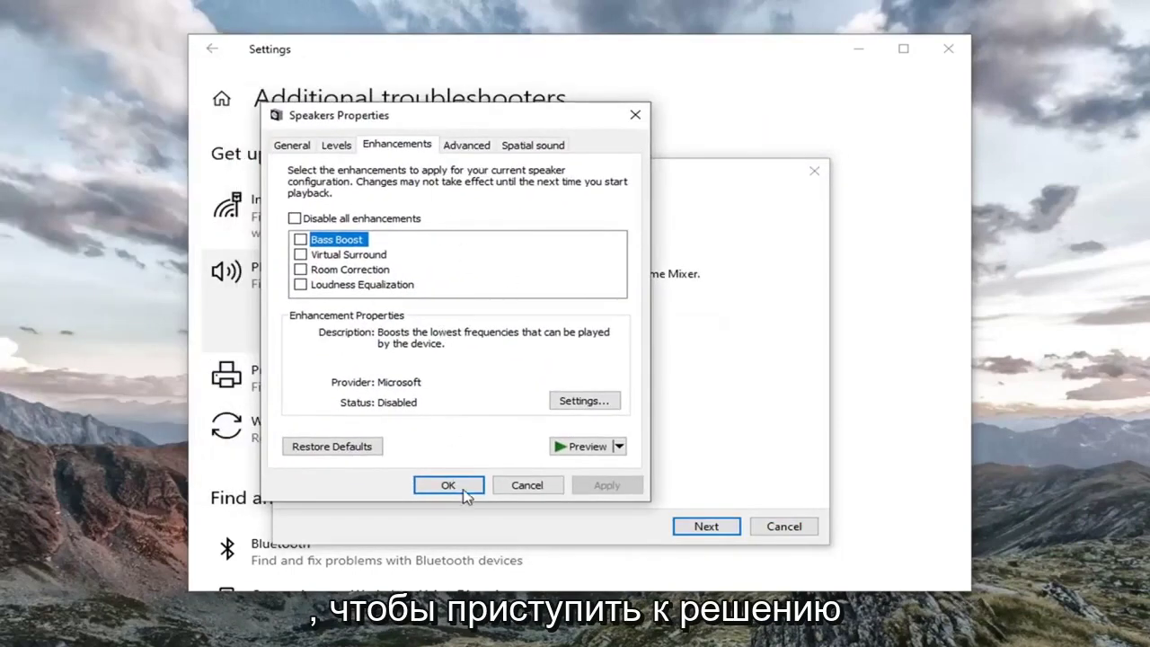
pyautogui.click(528, 486)
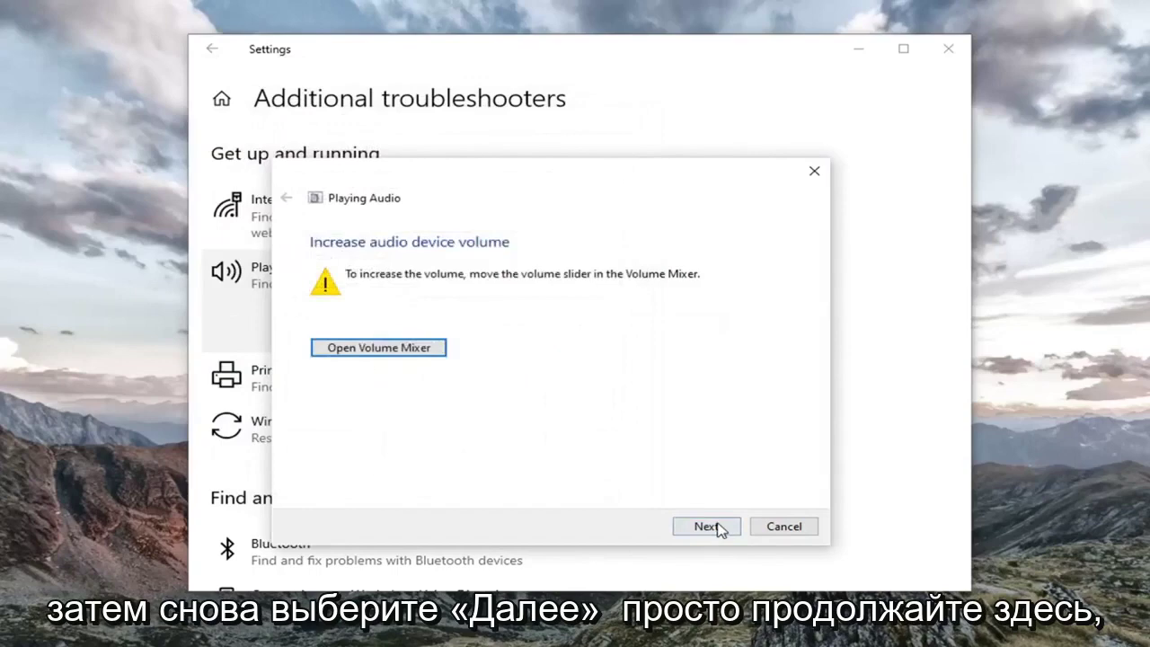
pyautogui.click(706, 526)
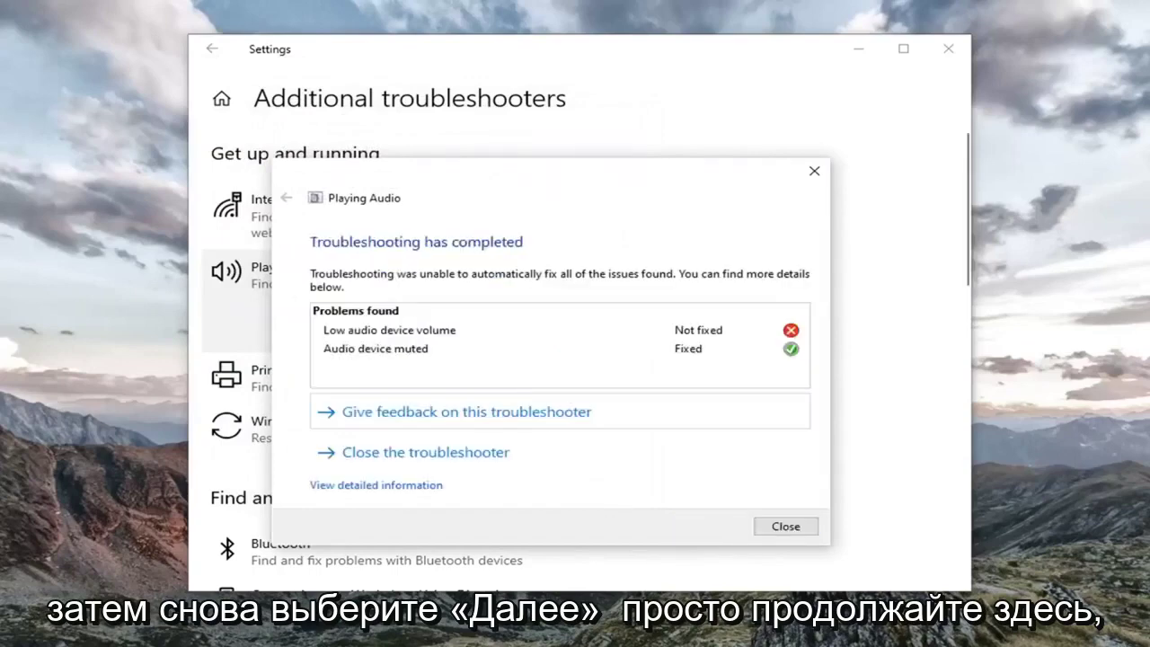
pyautogui.click(786, 527)
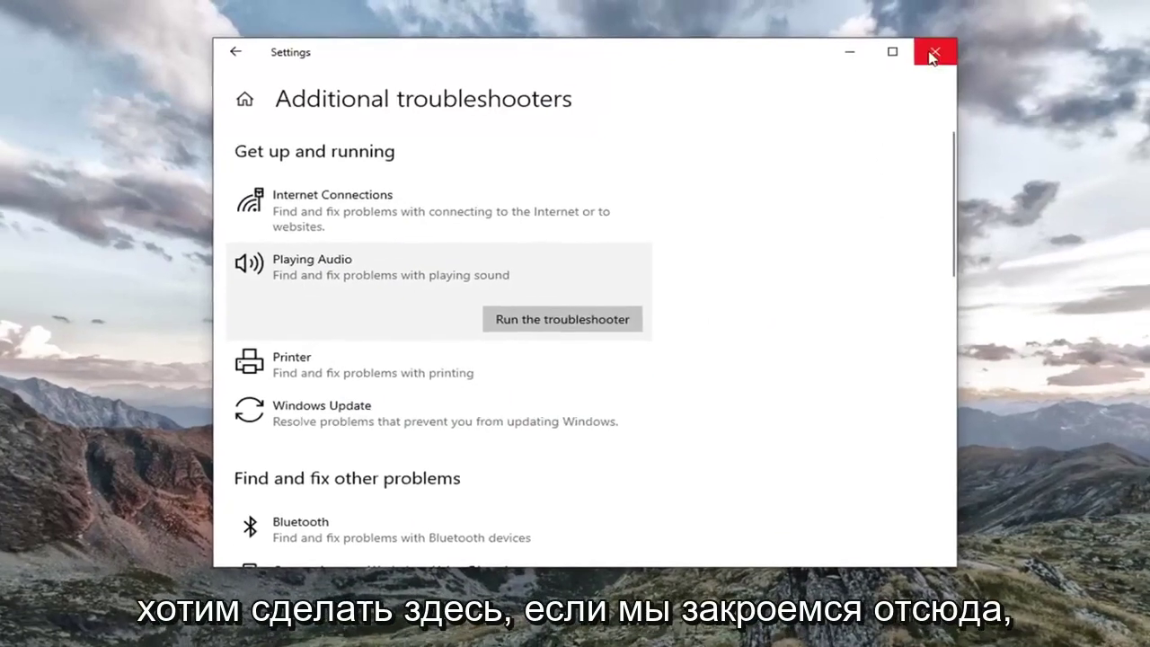
# Close Settings and open Control Panel via a Start search for 'control panel'.
pyautogui.click(947, 48)
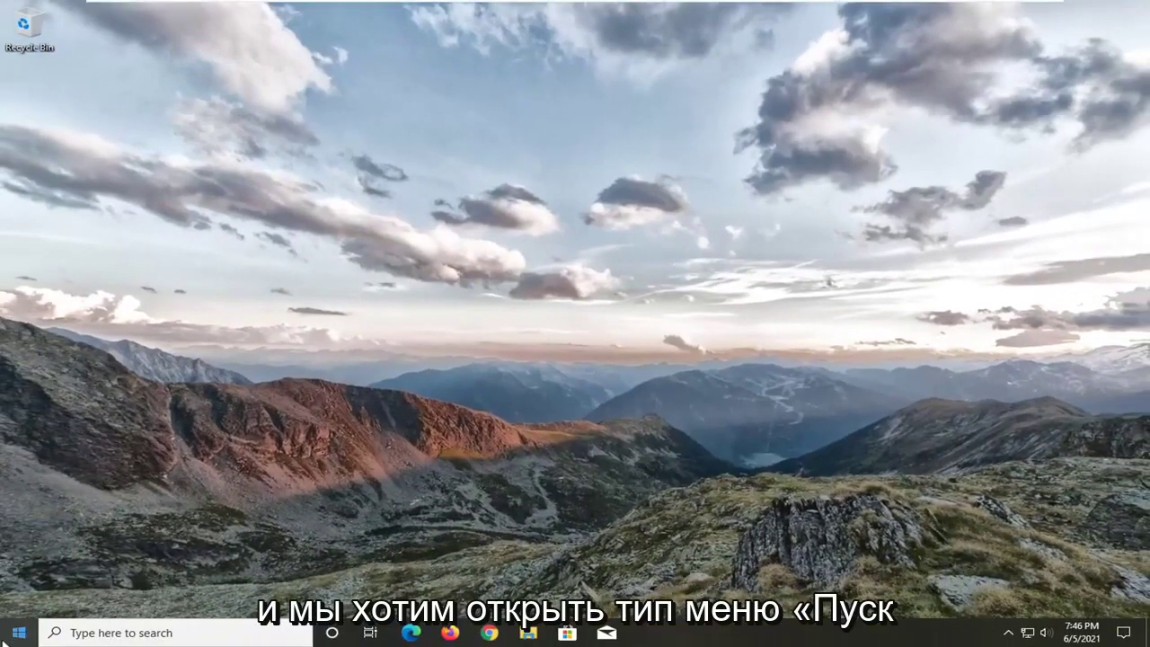
pyautogui.click(11, 634)
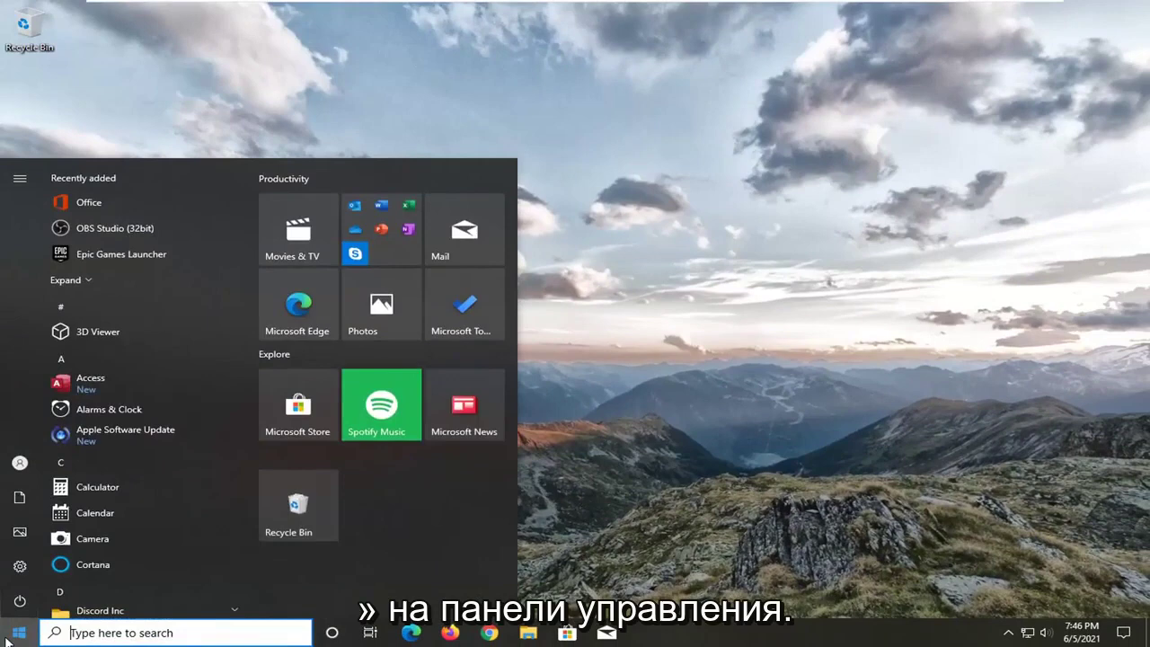
pyautogui.write('control panel')
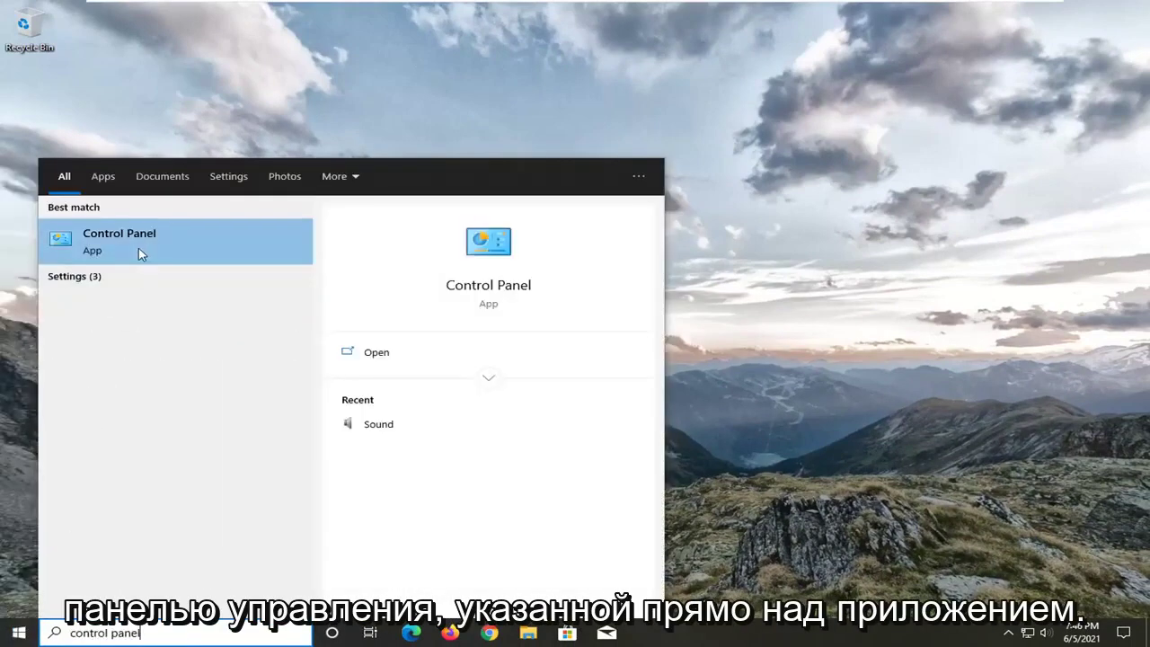
pyautogui.click(164, 249)
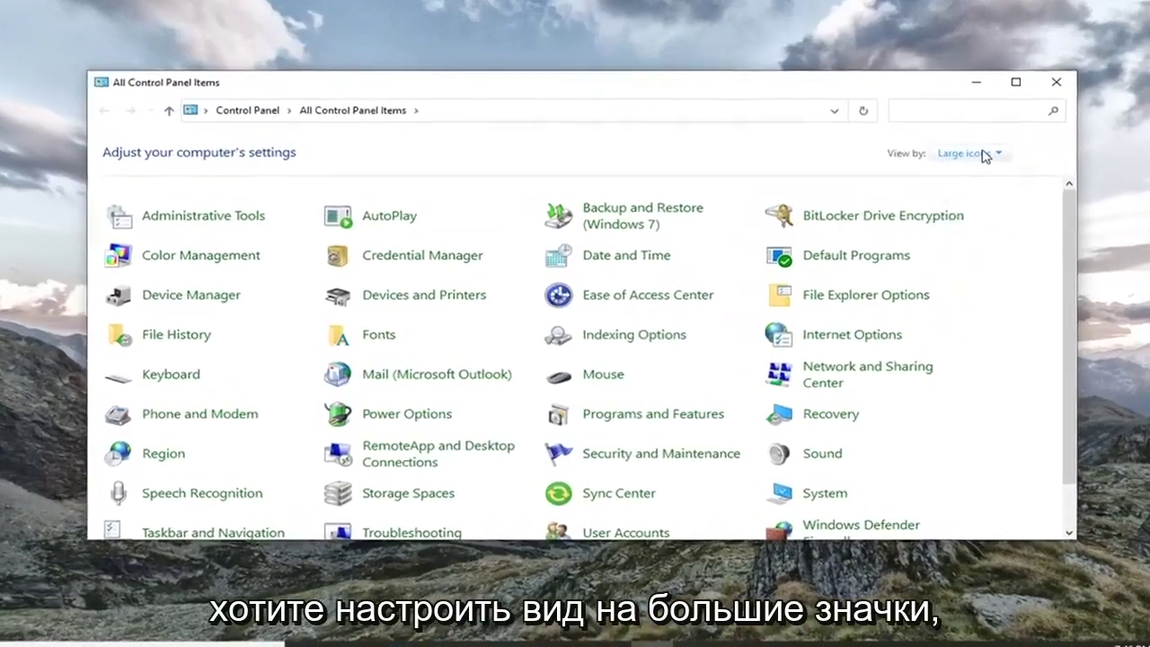
# List Control Panel items as Large icons and bring up the Sound dialog.
pyautogui.click(938, 167)
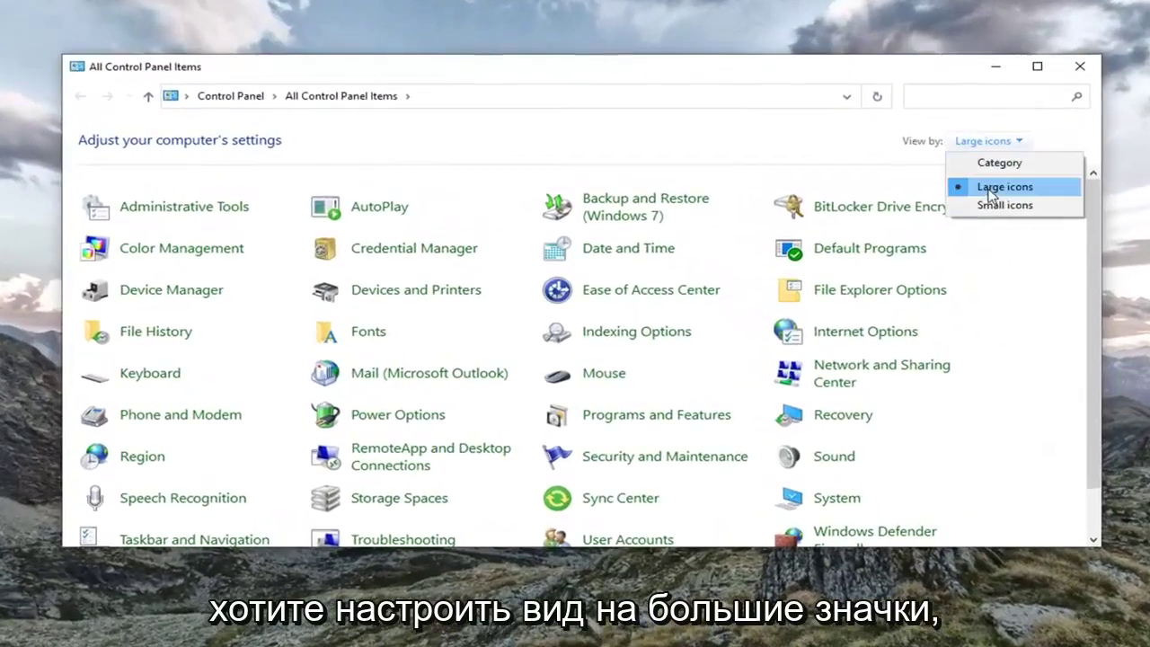
pyautogui.click(927, 198)
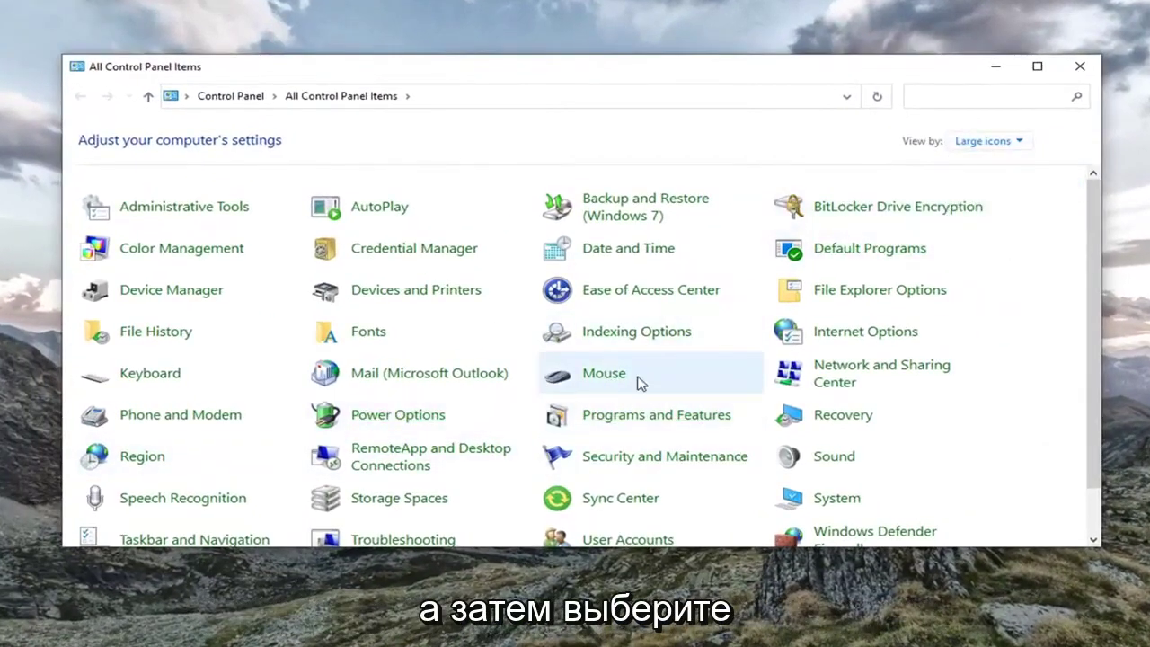
pyautogui.click(824, 459)
pyautogui.moveTo(175, 16)
pyautogui.mouseDown()
pyautogui.moveTo(501, 72)
pyautogui.moveTo(538, 100)
pyautogui.mouseUp()
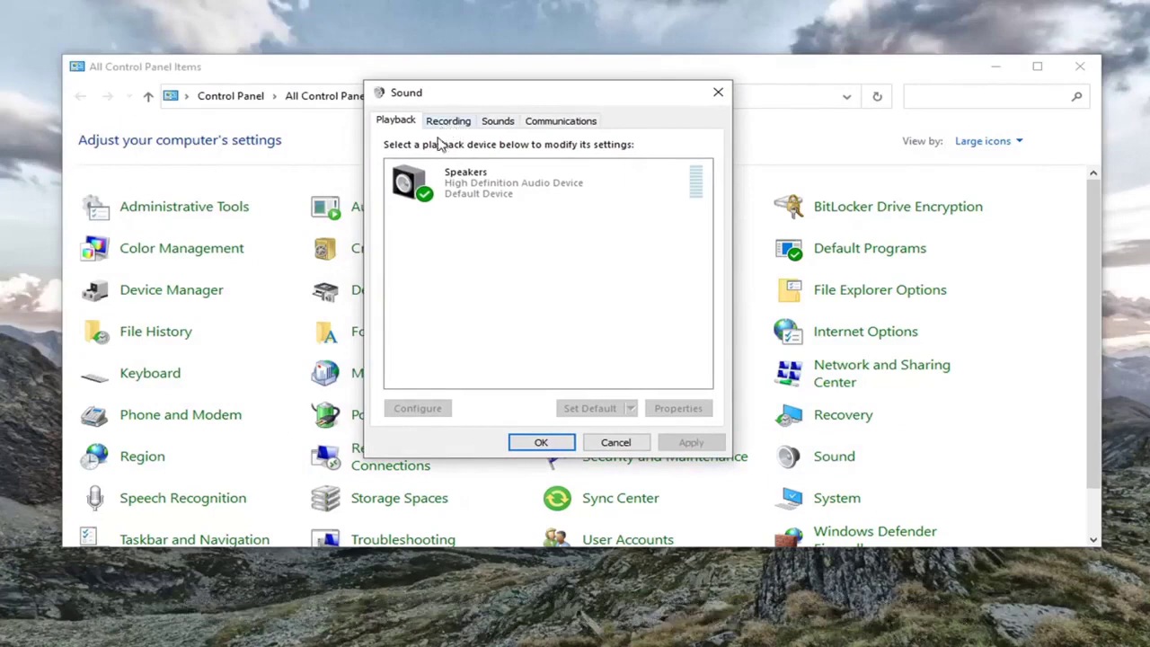
# Check Disable all enhancements in Speakers Properties, apply it, and close Sound and Control Panel.
pyautogui.click(449, 184)
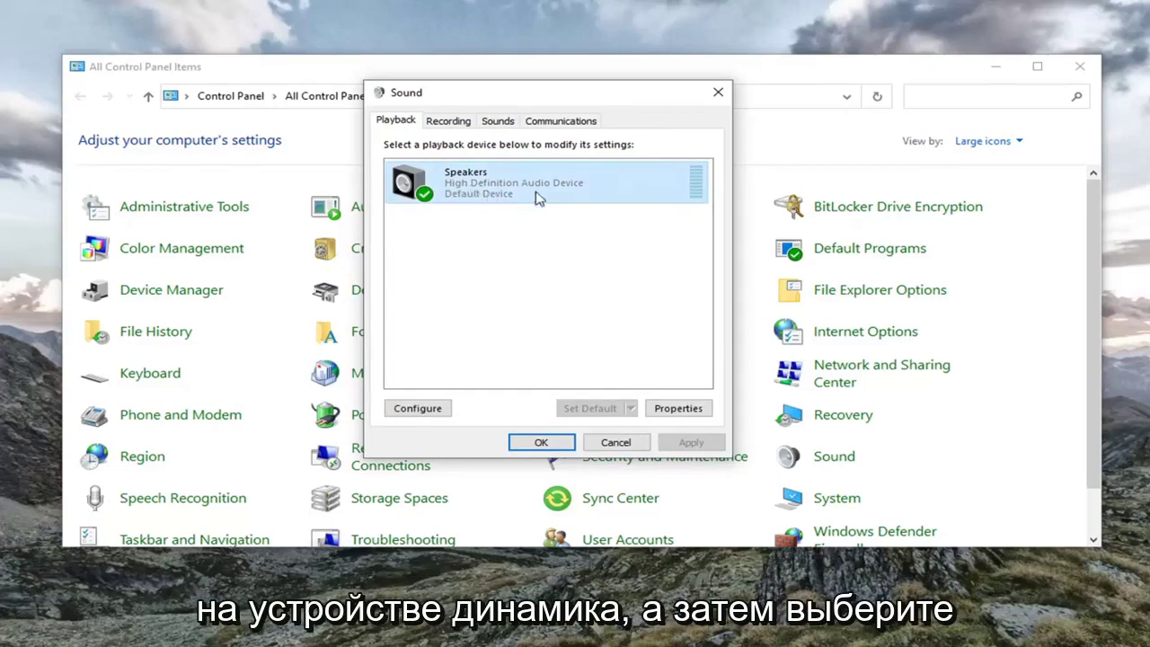
pyautogui.click(678, 408)
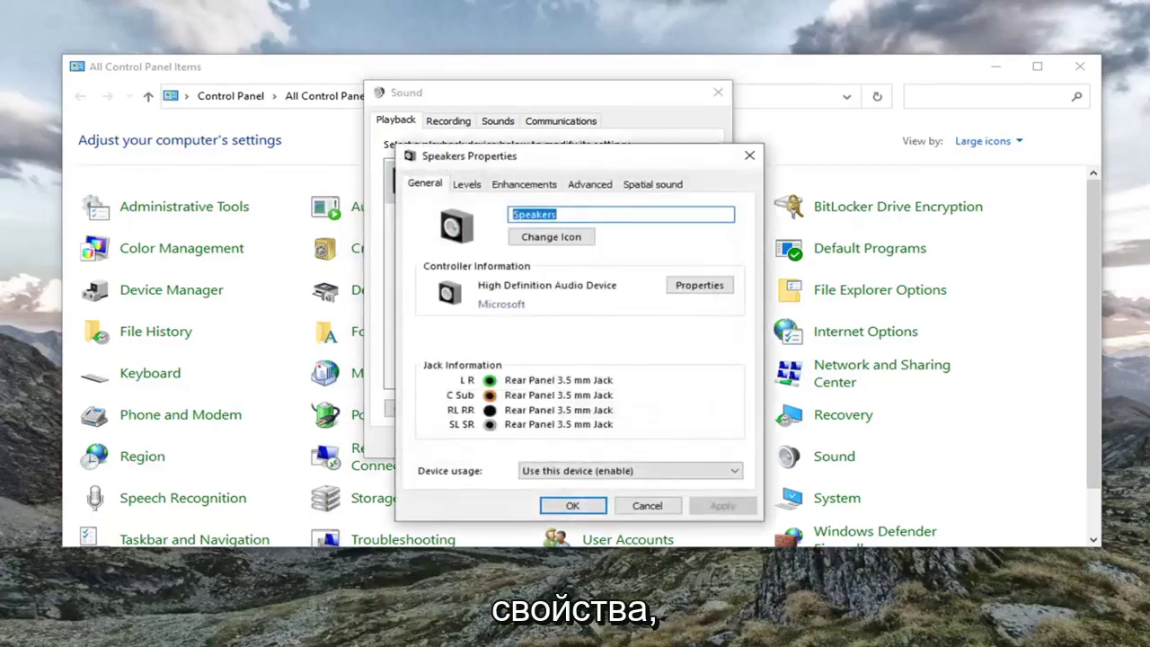
pyautogui.moveTo(537, 156); pyautogui.dragTo(509, 107)
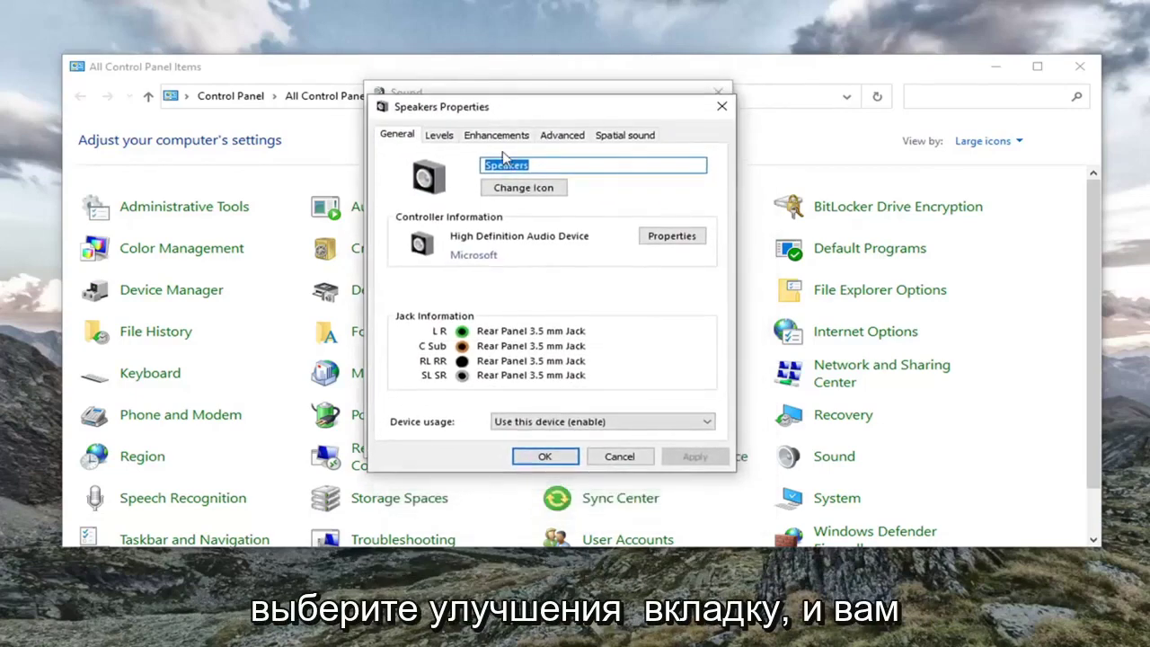
pyautogui.click(496, 134)
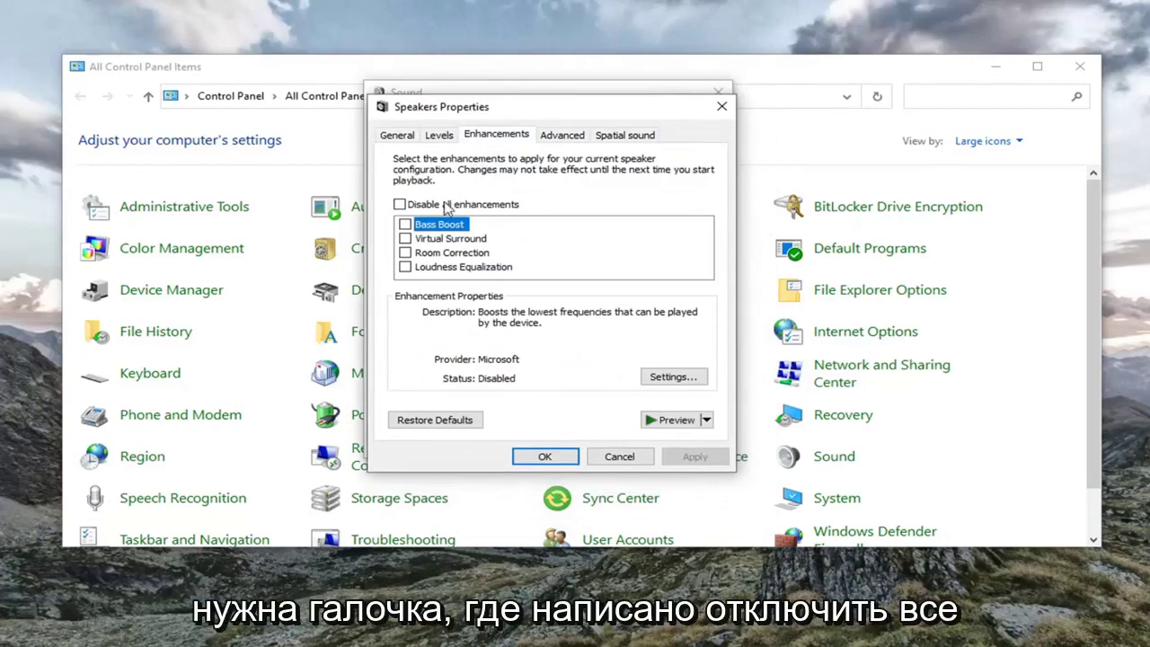
pyautogui.click(435, 206)
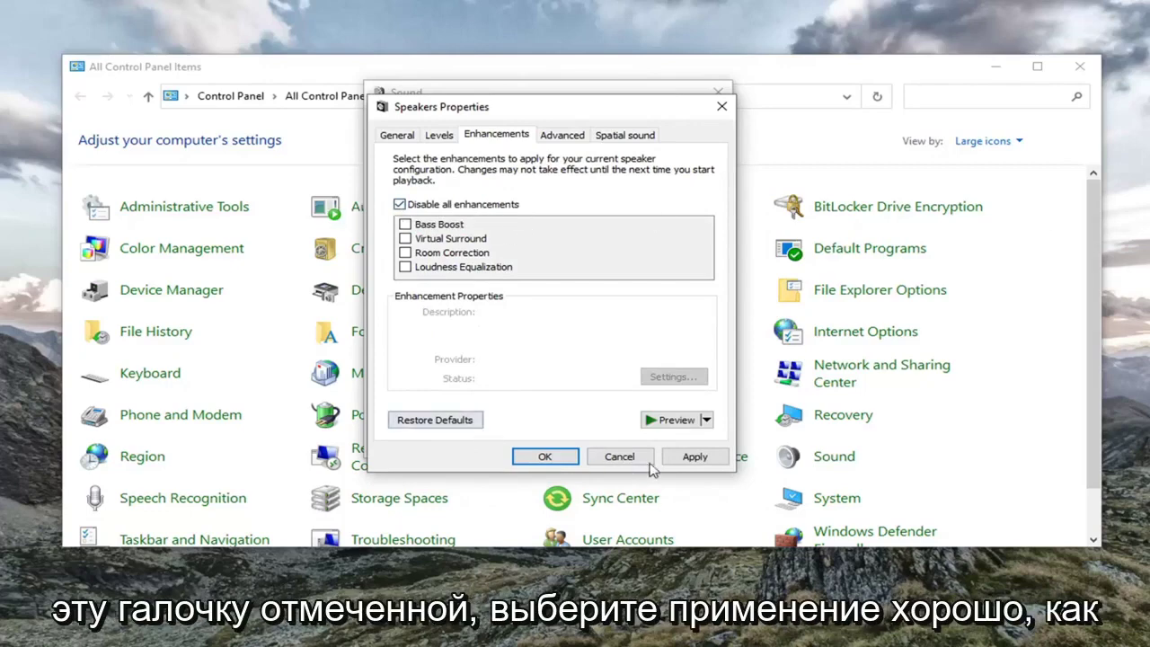
pyautogui.click(694, 456)
pyautogui.click(545, 456)
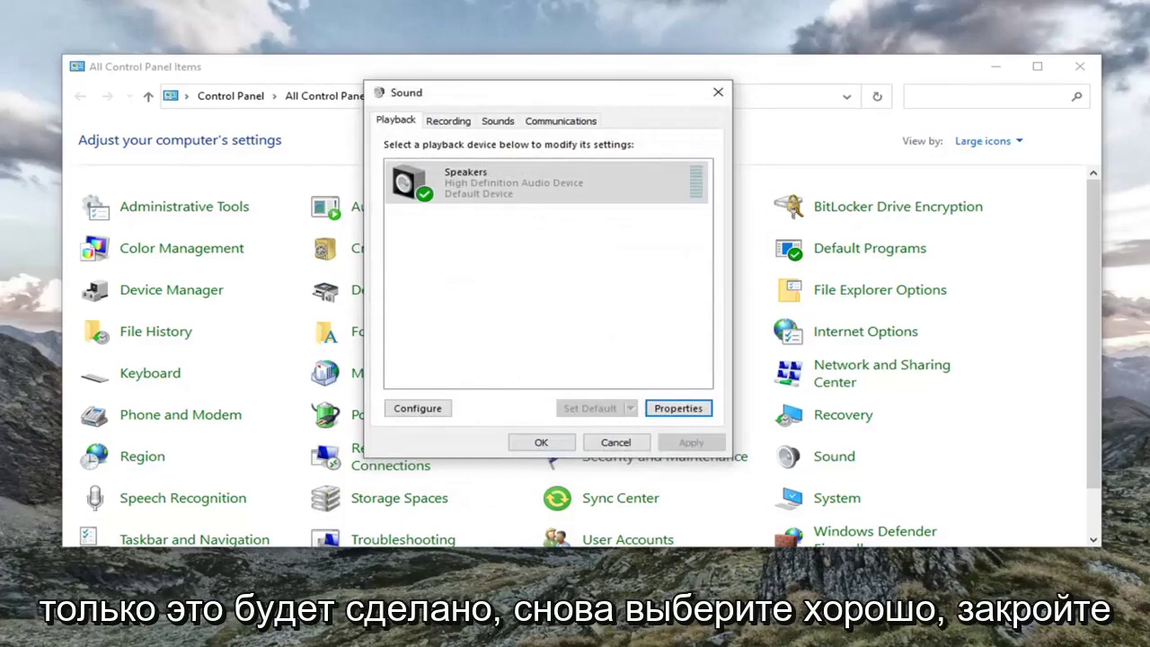
pyautogui.click(540, 442)
pyautogui.click(1080, 67)
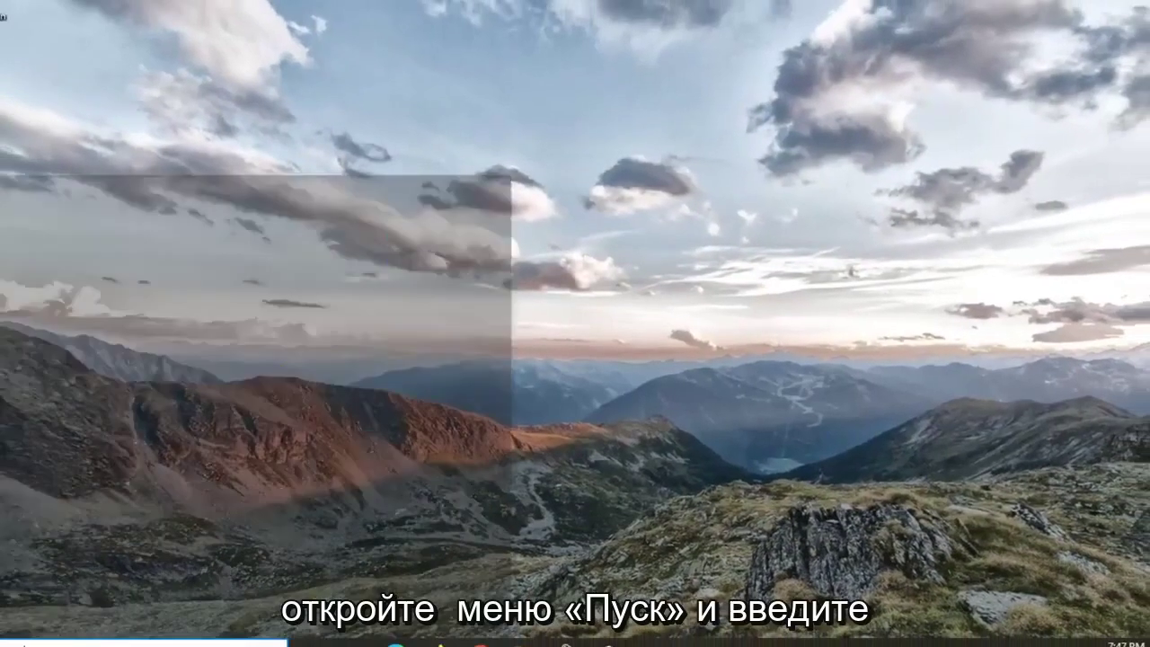
# Open Device Manager from a Start search for 'device manager'.
pyautogui.click(18, 632)
pyautogui.write('d')
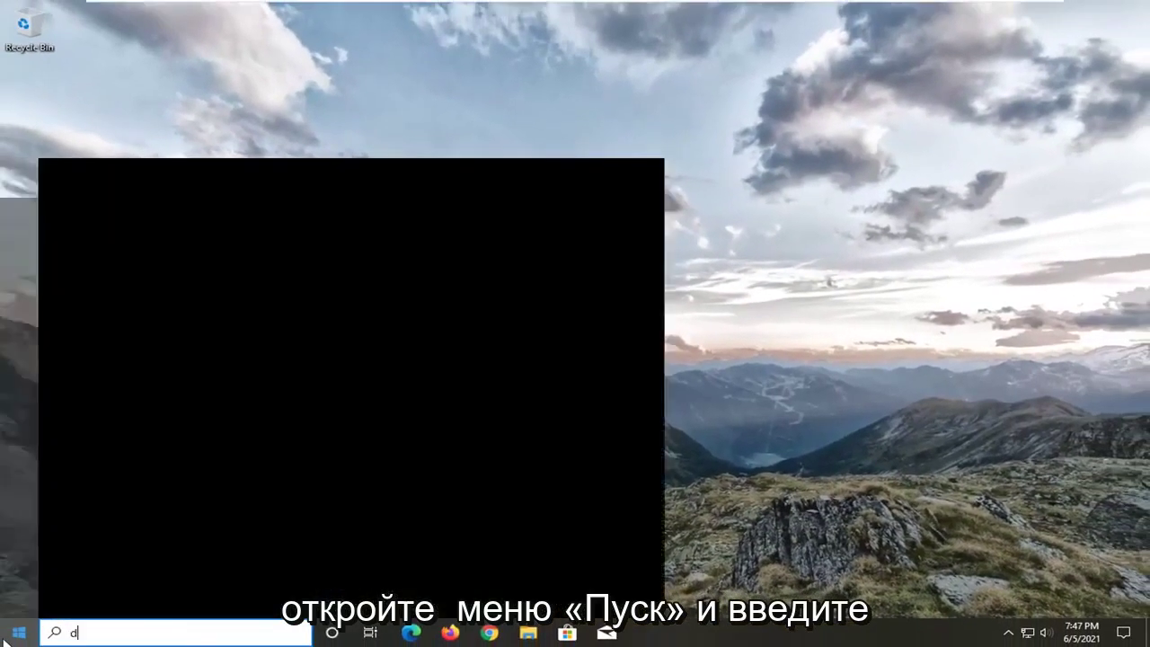
pyautogui.write('evice manager')
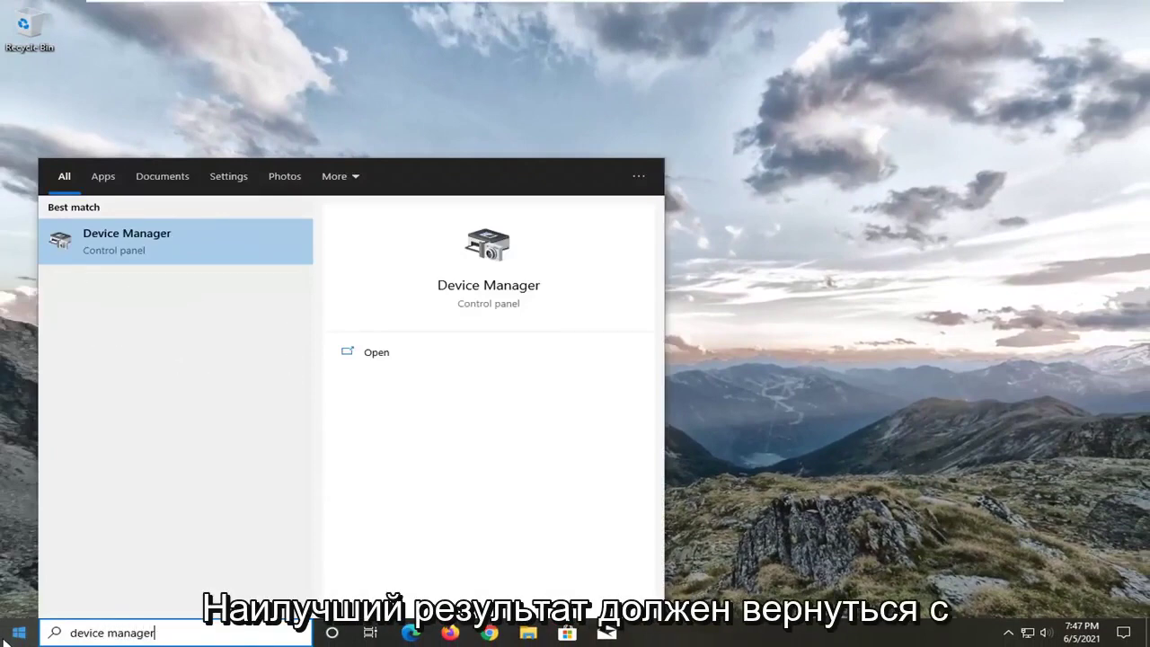
pyautogui.click(135, 247)
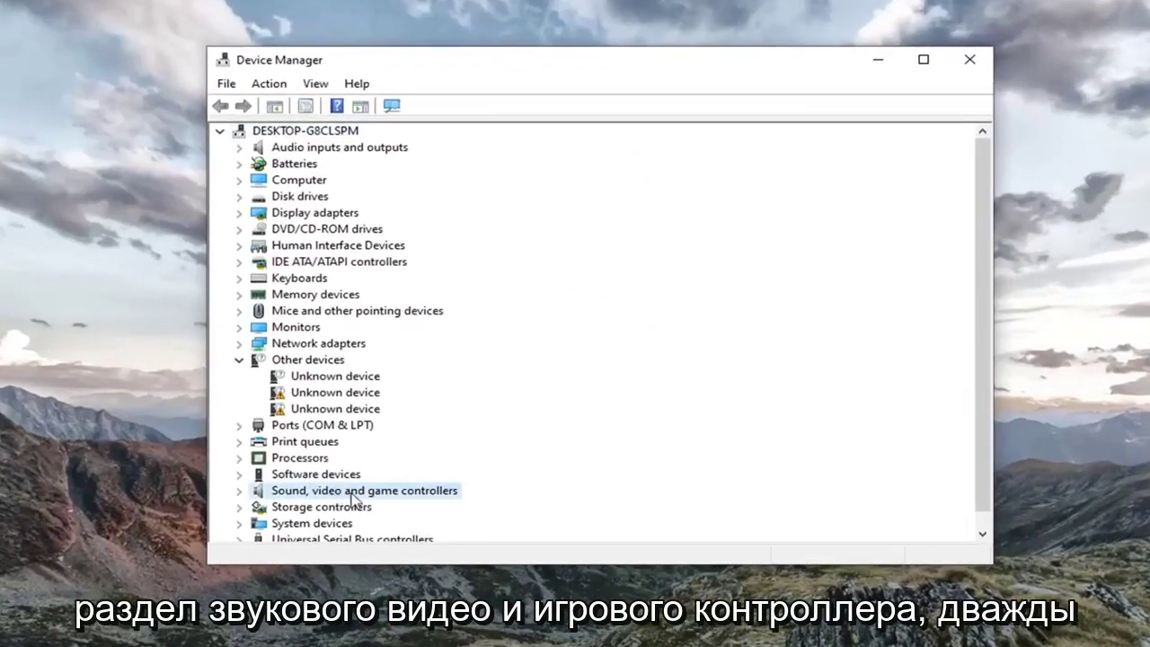
# Expand Sound, video and game controllers and bring up High Definition Audio Device's context menu.
pyautogui.scroll(-1, 352, 498)
pyautogui.doubleClick(299, 475)
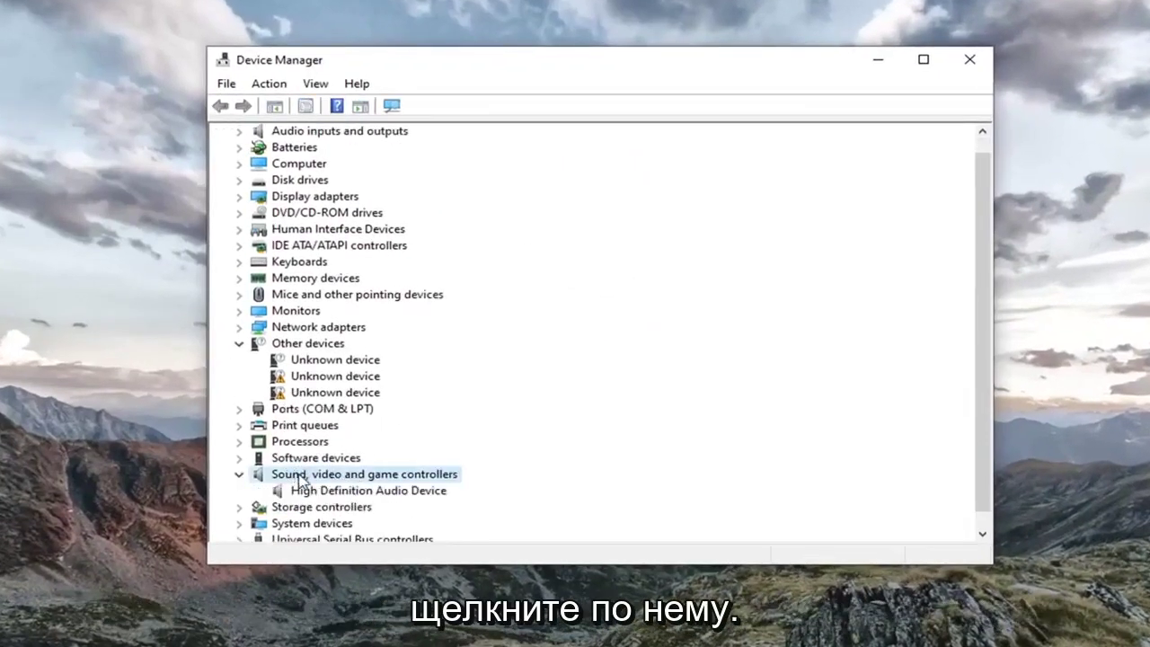
pyautogui.scroll(-1, 302, 478)
pyautogui.click(399, 477)
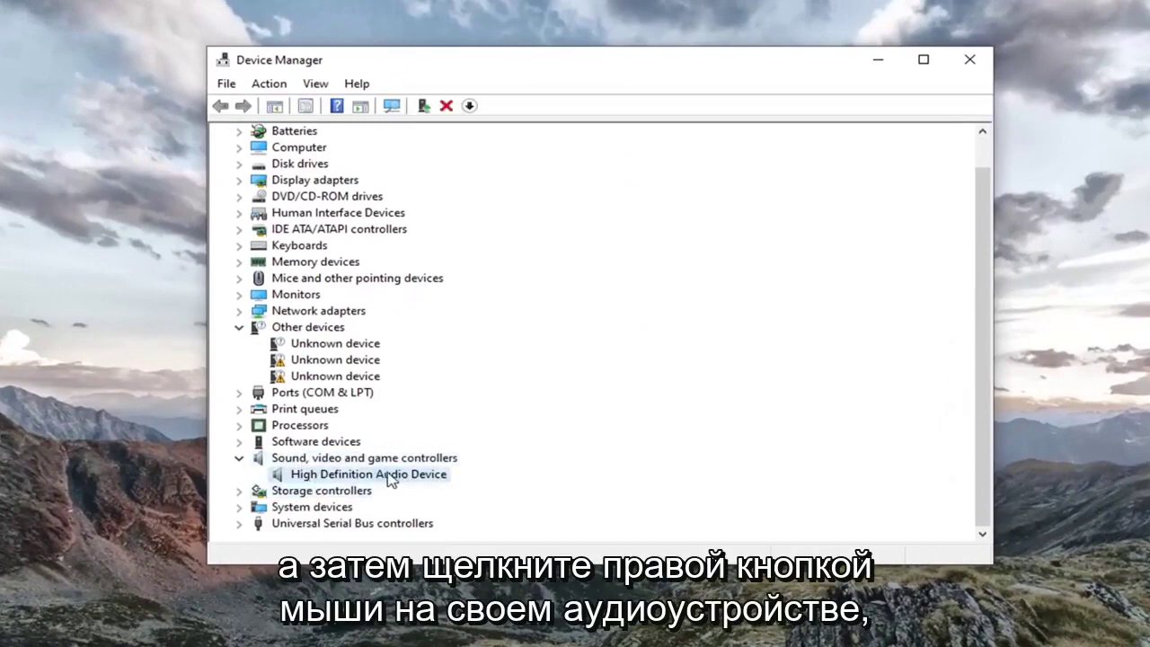
pyautogui.rightClick(390, 478)
pyautogui.press('Escape')
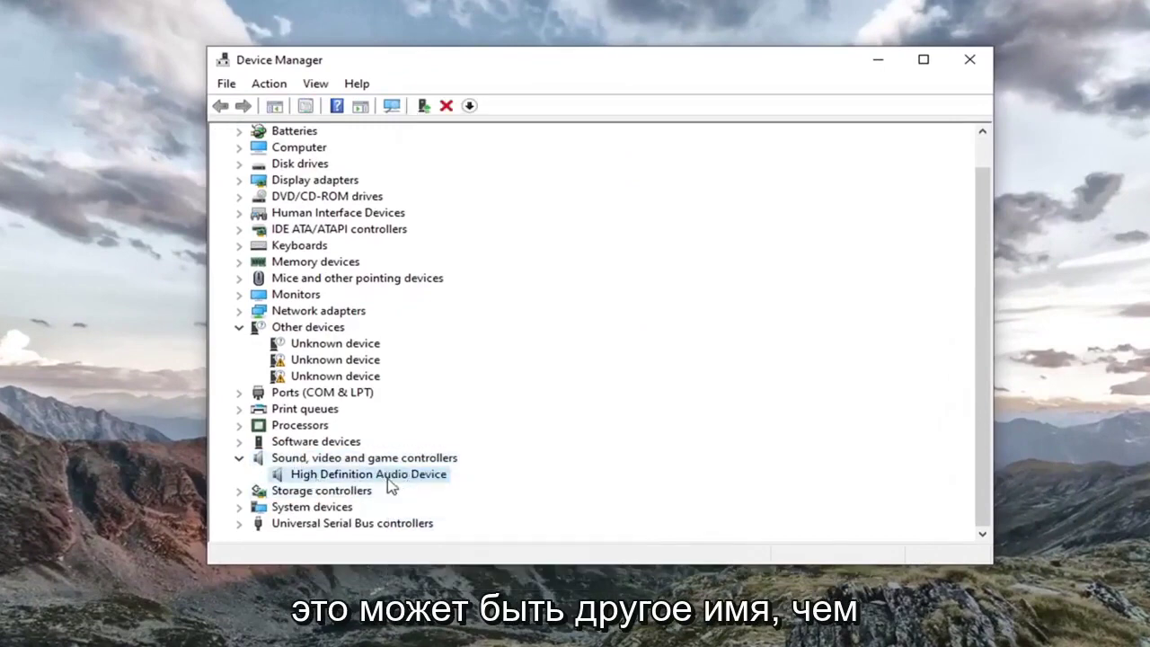
pyautogui.rightClick(392, 483)
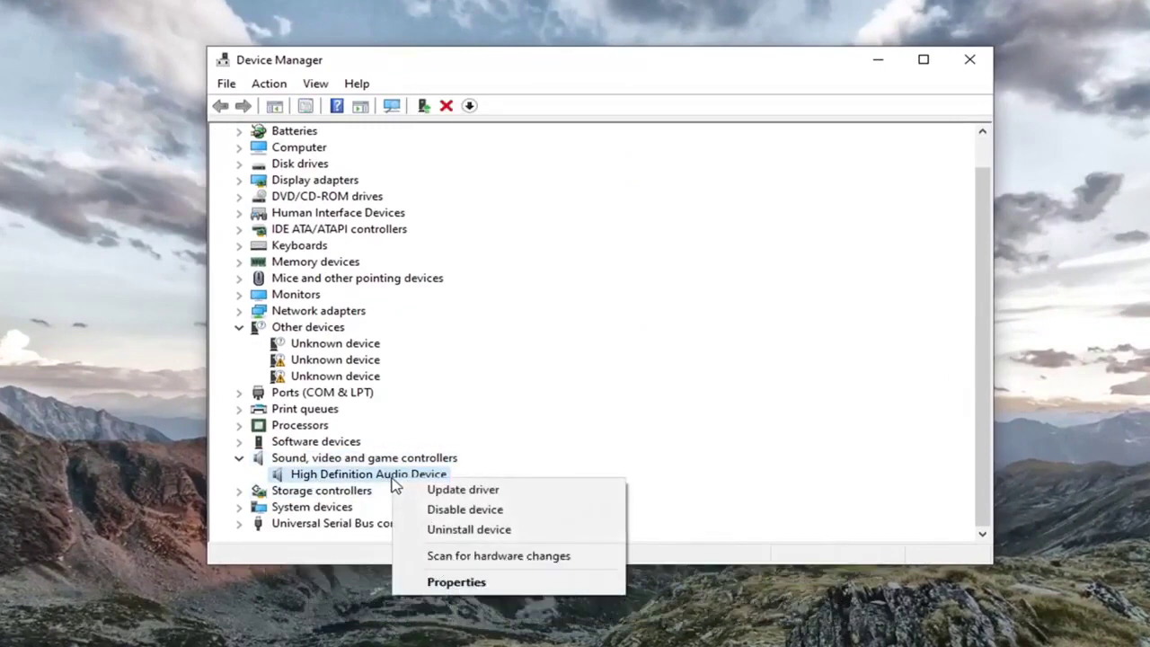
# Update the driver by picking the generic High Definition Audio Device from this computer's list.
pyautogui.click(466, 496)
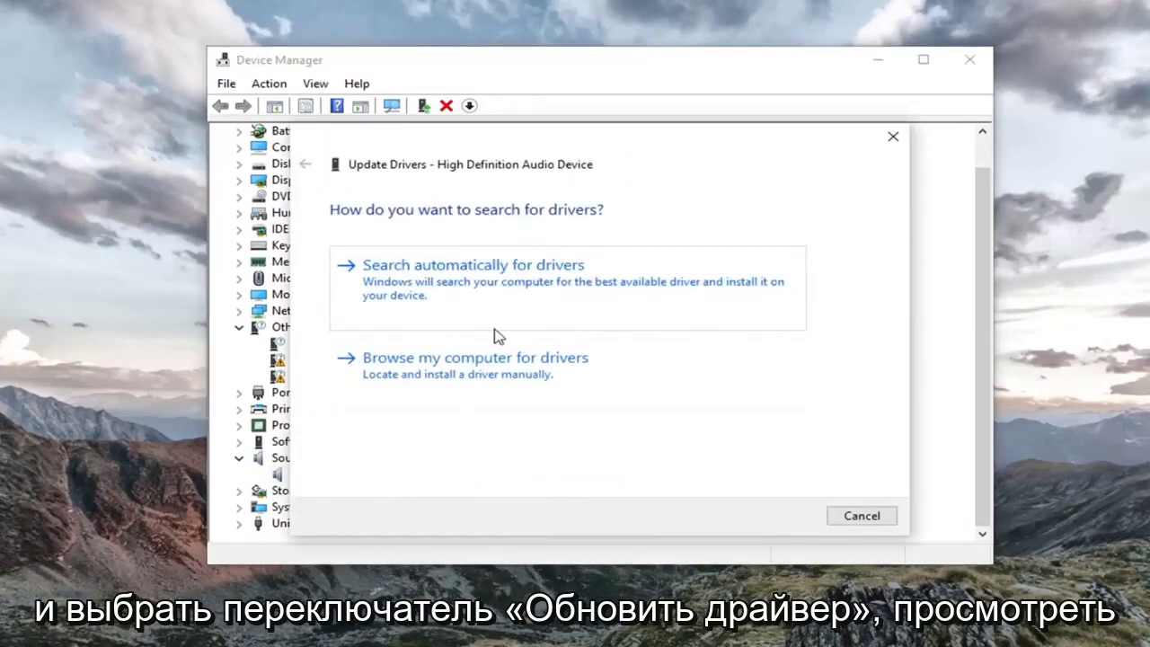
pyautogui.click(497, 380)
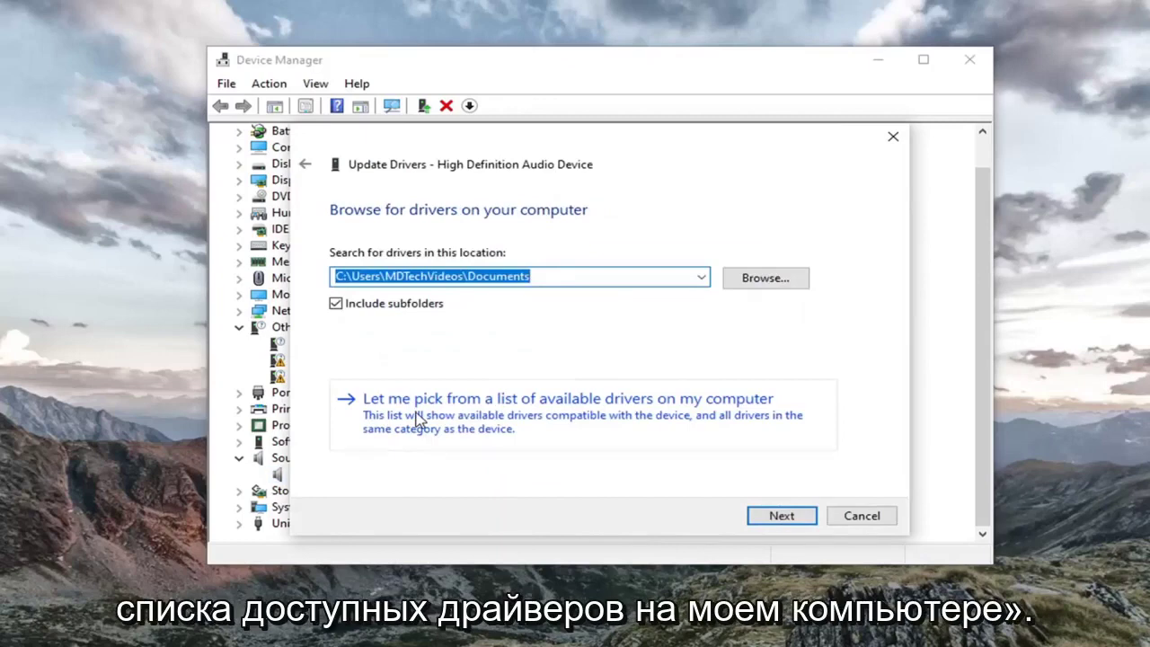
pyautogui.click(626, 418)
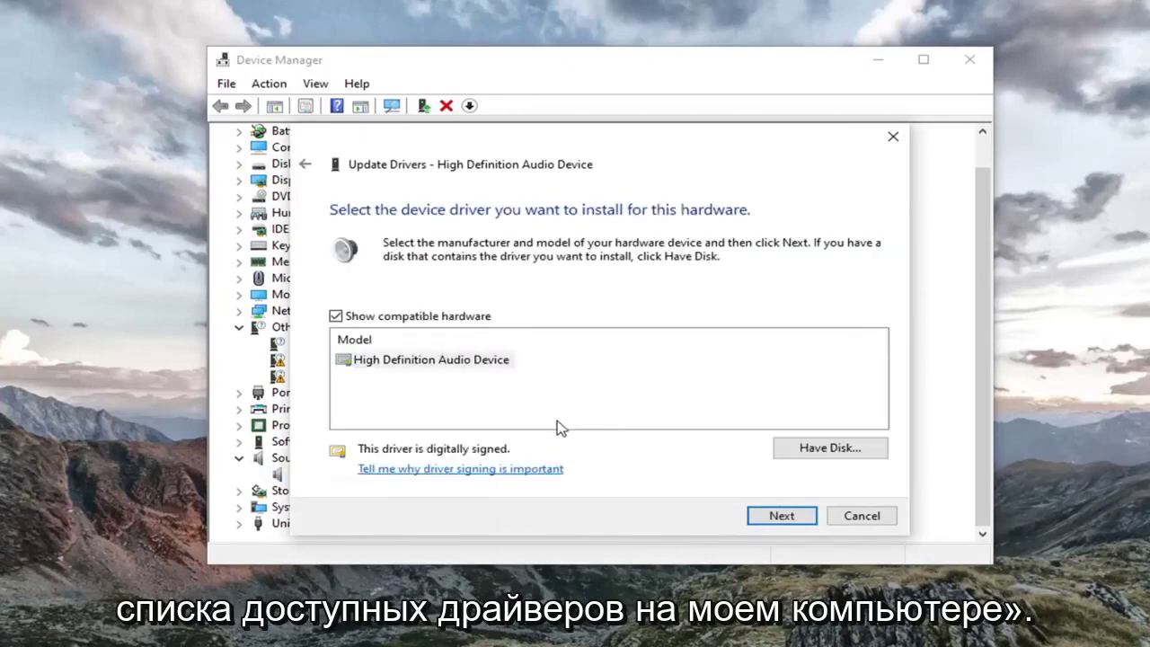
pyautogui.click(456, 359)
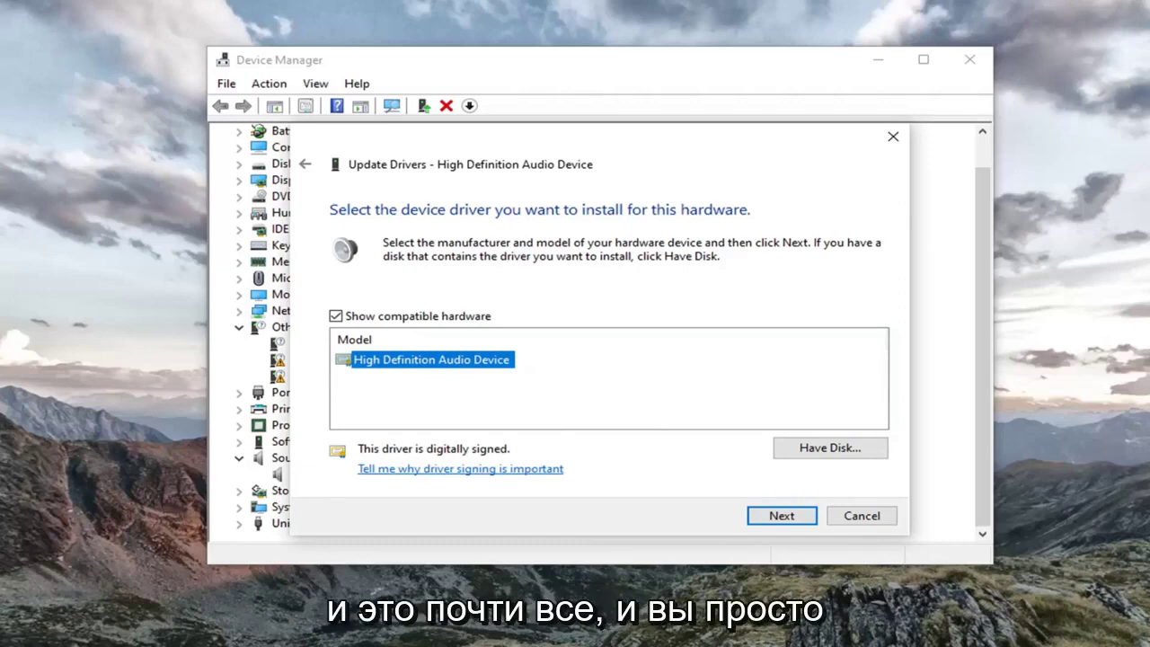
pyautogui.click(763, 516)
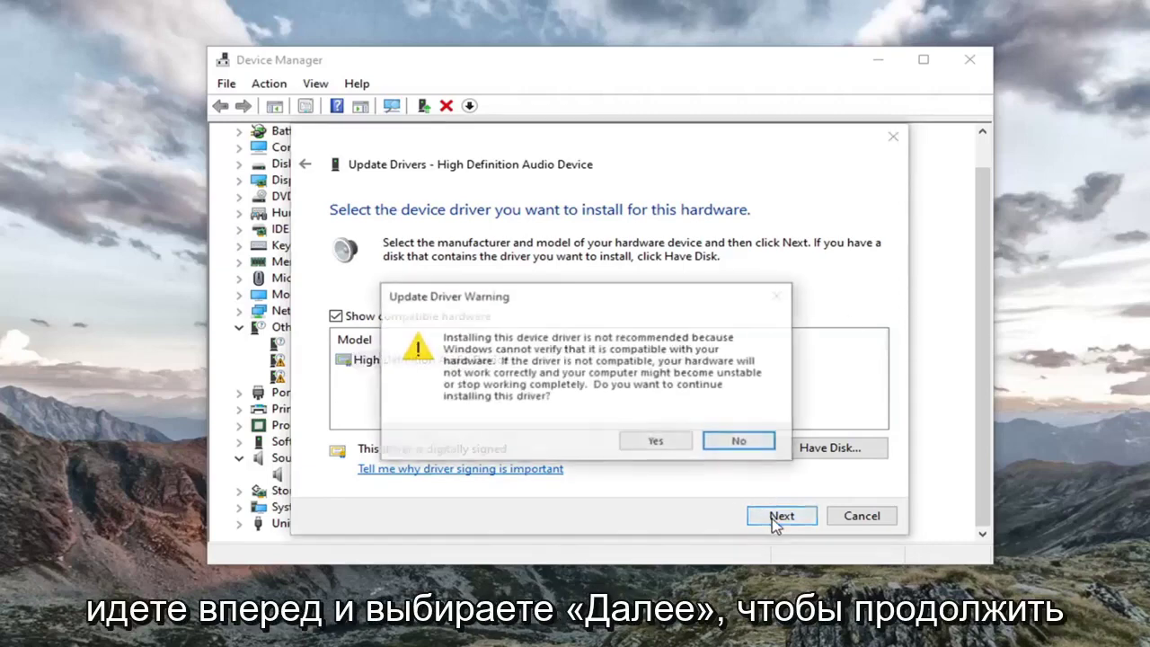
pyautogui.click(654, 442)
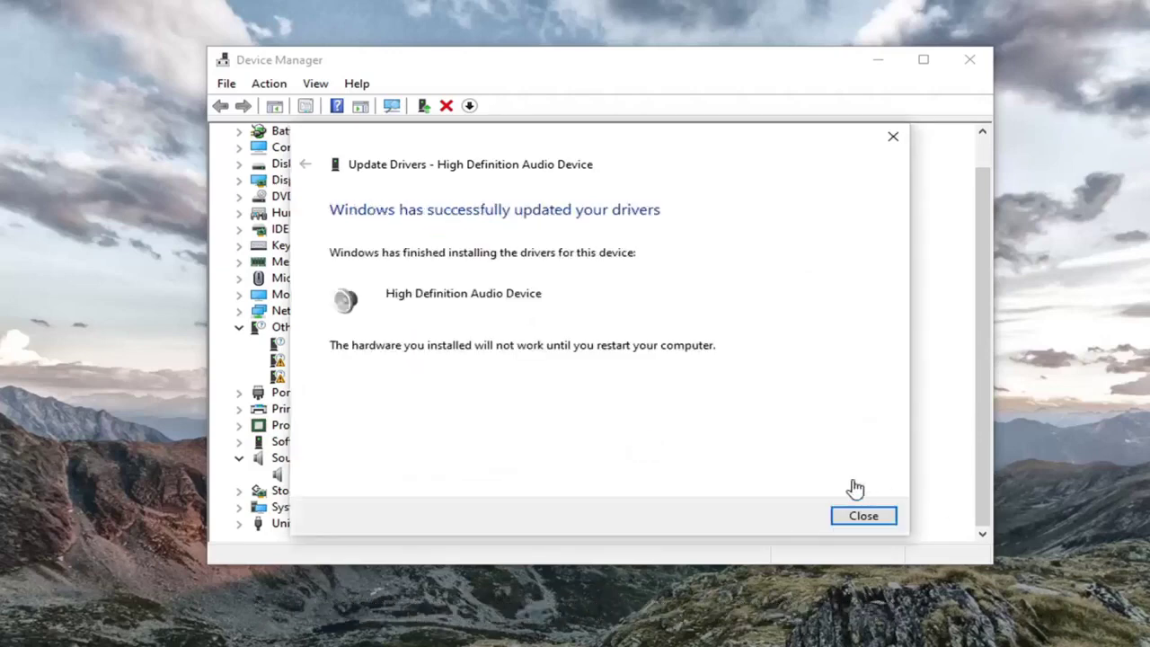
pyautogui.click(862, 514)
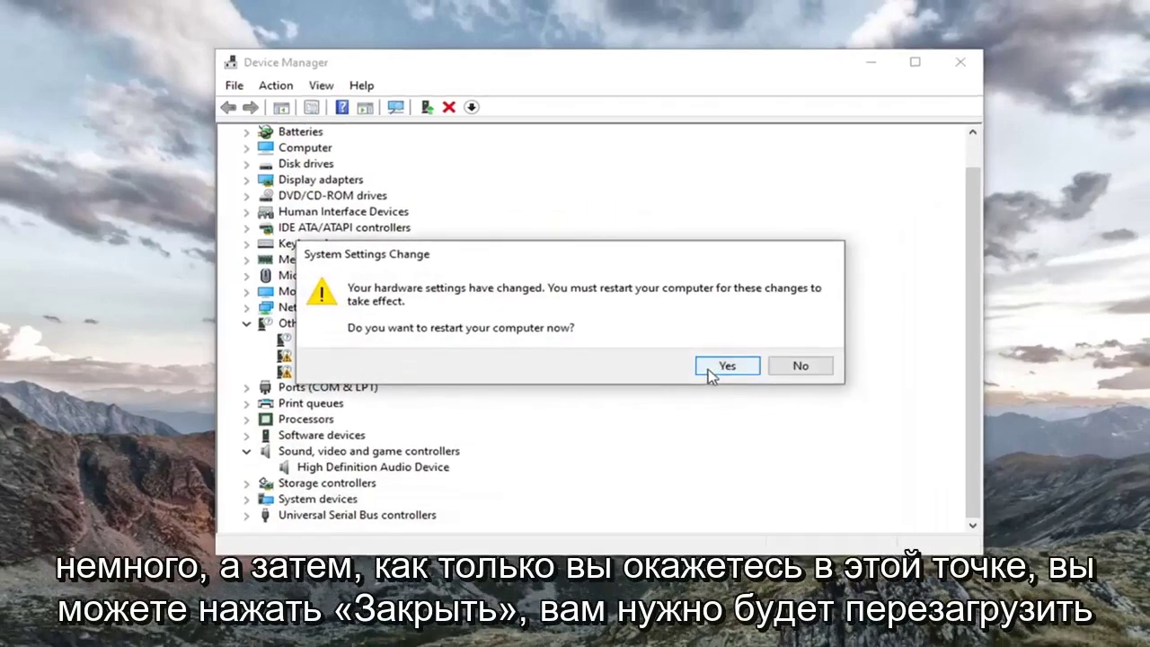
# Accept the System Settings Change prompt to restart Windows now.
pyautogui.click(724, 372)
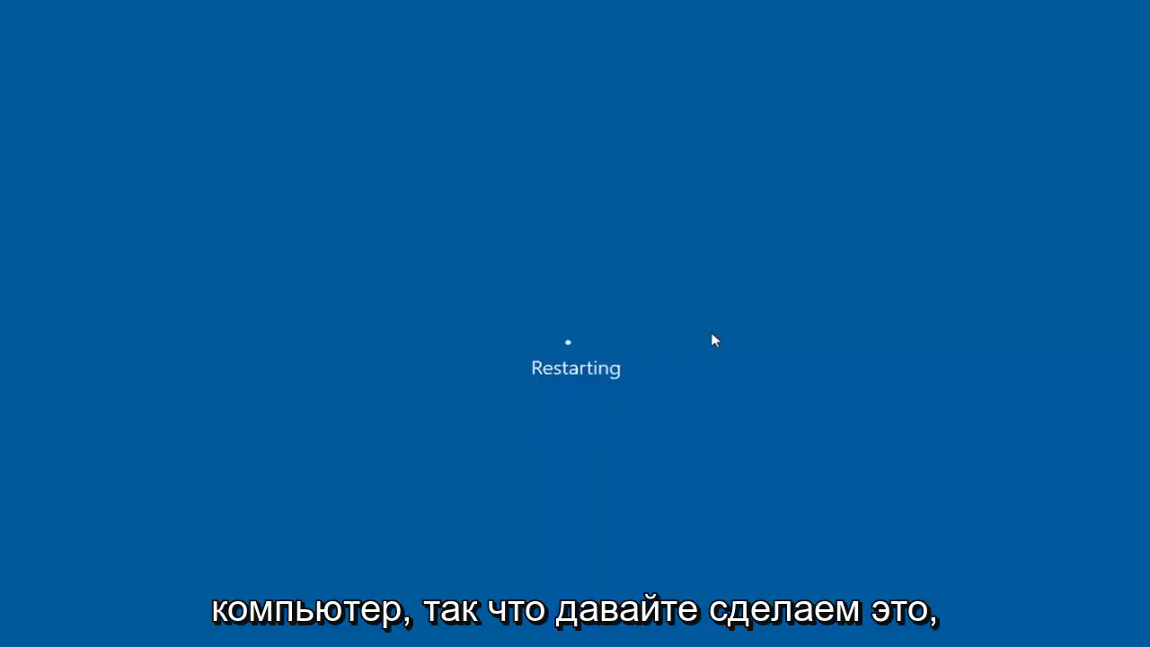